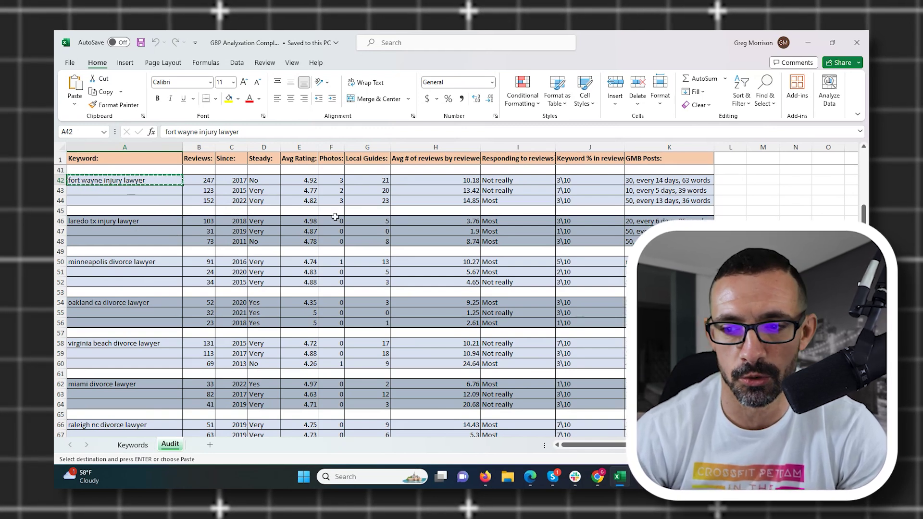
- Scroll back to the top of the Audit sheet to show the Fort wayne injury attorney profiles
{"action": "left_click_drag", "start_coordinate": [863, 213], "coordinate": [864, 153]}
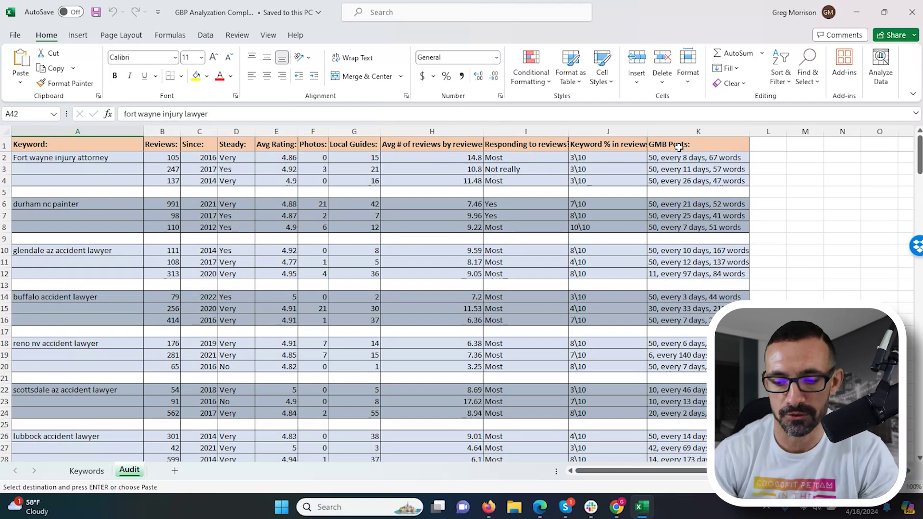
{"action": "left_click", "coordinate": [620, 510]}
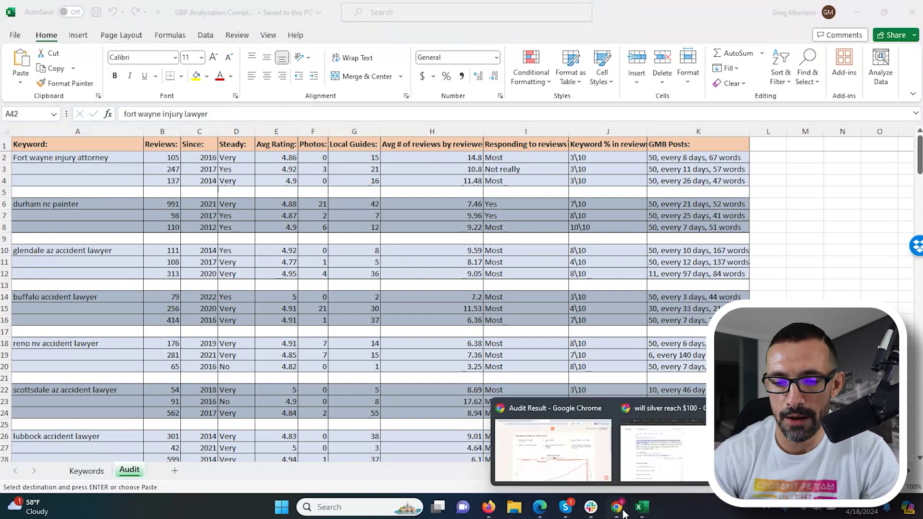
{"action": "left_click", "coordinate": [552, 447]}
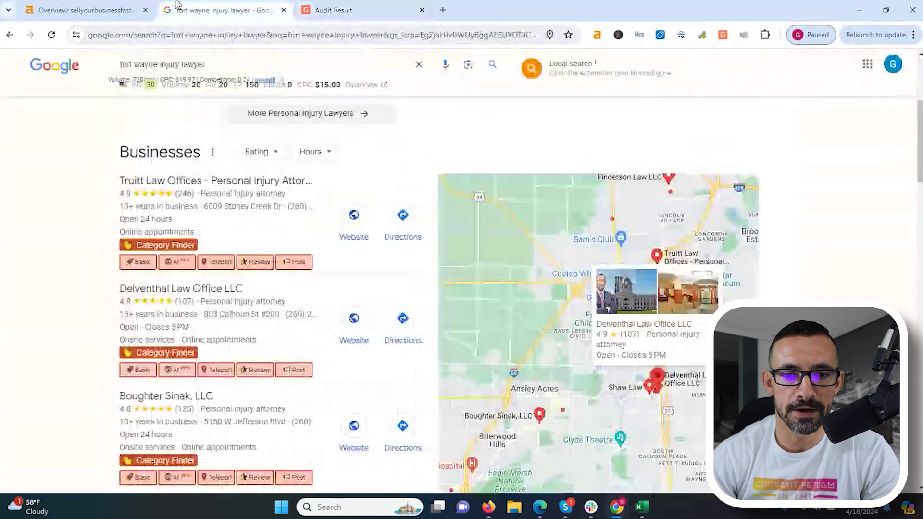
{"action": "left_click", "coordinate": [177, 4]}
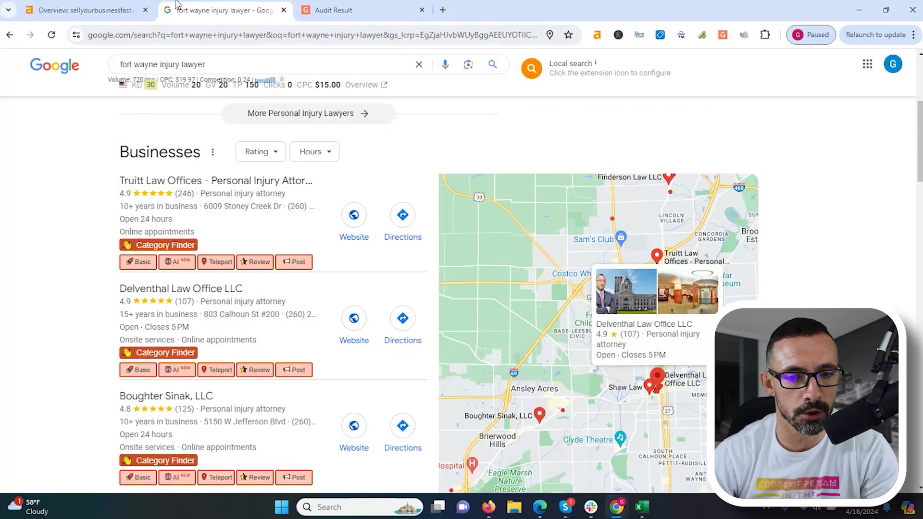
{"action": "left_click", "coordinate": [644, 505]}
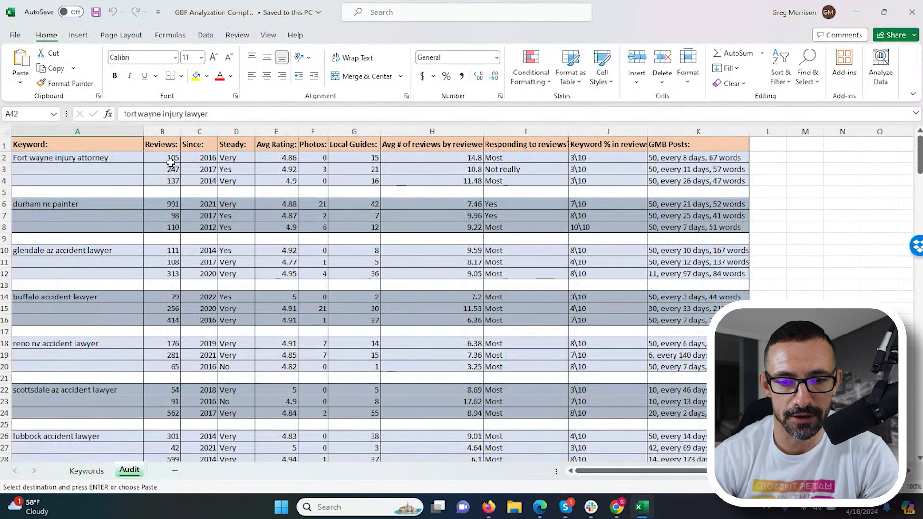
{"action": "left_click", "coordinate": [859, 12]}
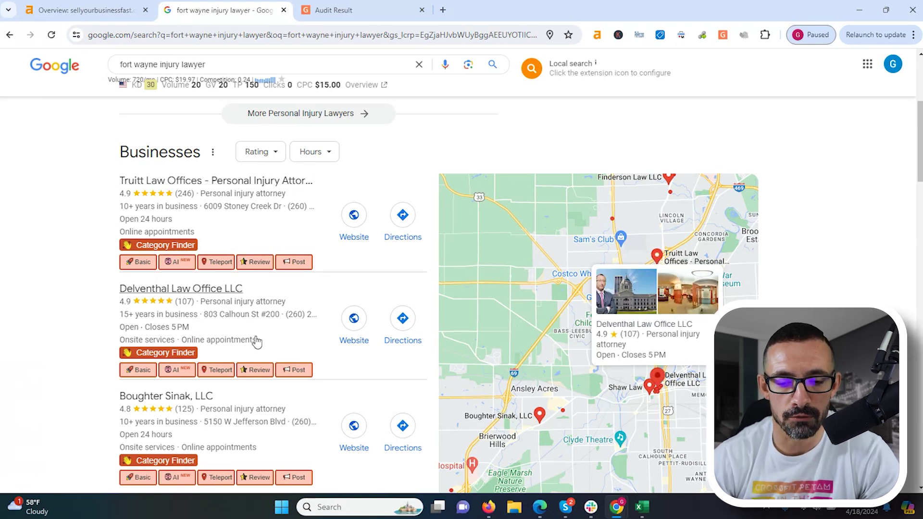
{"action": "left_click", "coordinate": [255, 370]}
{"action": "left_click", "coordinate": [333, 10]}
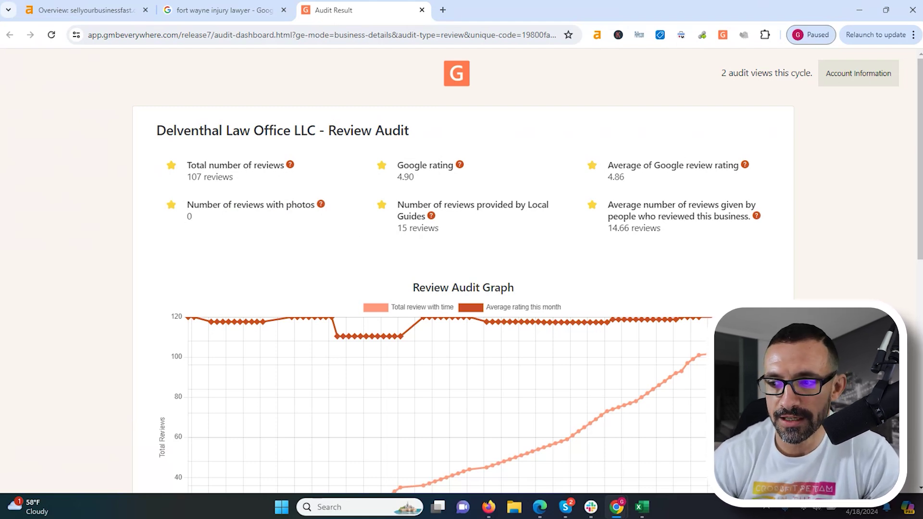
{"action": "left_click_drag", "start_coordinate": [919, 149], "coordinate": [919, 161]}
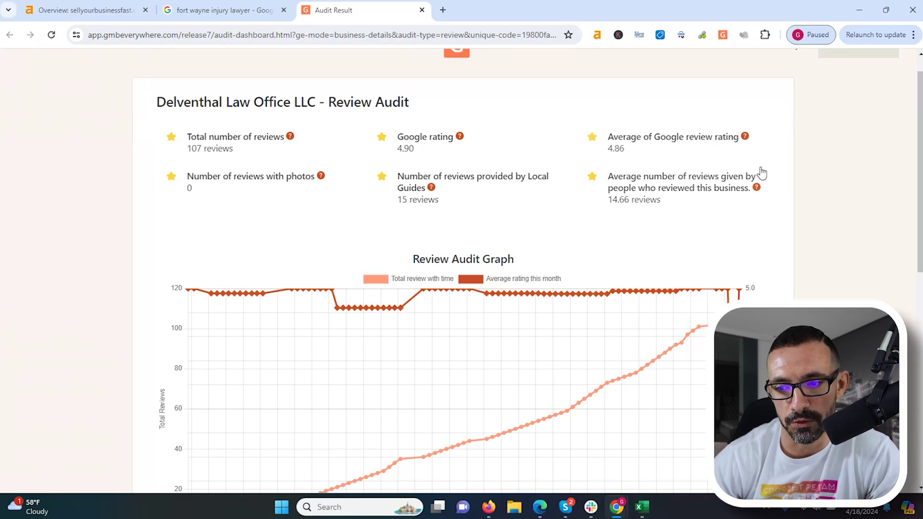
{"action": "scroll", "coordinate": [554, 290], "scroll_direction": "down", "scroll_amount": 3}
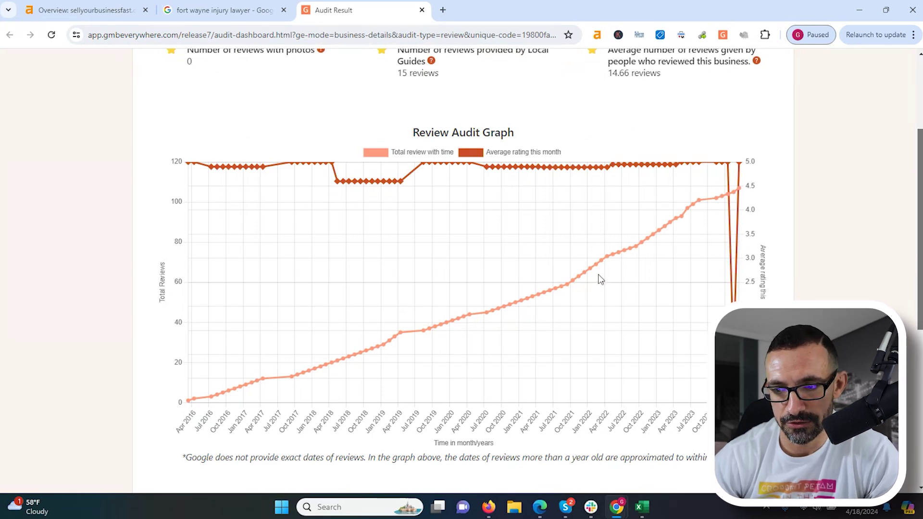
{"action": "left_click", "coordinate": [643, 506]}
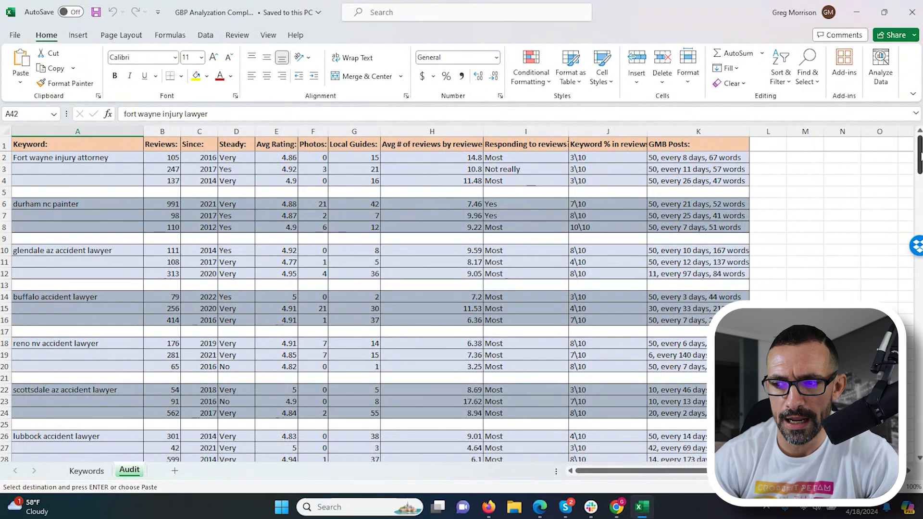
{"action": "mouse_move", "coordinate": [919, 155]}
{"action": "left_mouse_down"}
{"action": "mouse_move", "coordinate": [919, 246]}
{"action": "mouse_move", "coordinate": [918, 144]}
{"action": "left_mouse_up"}
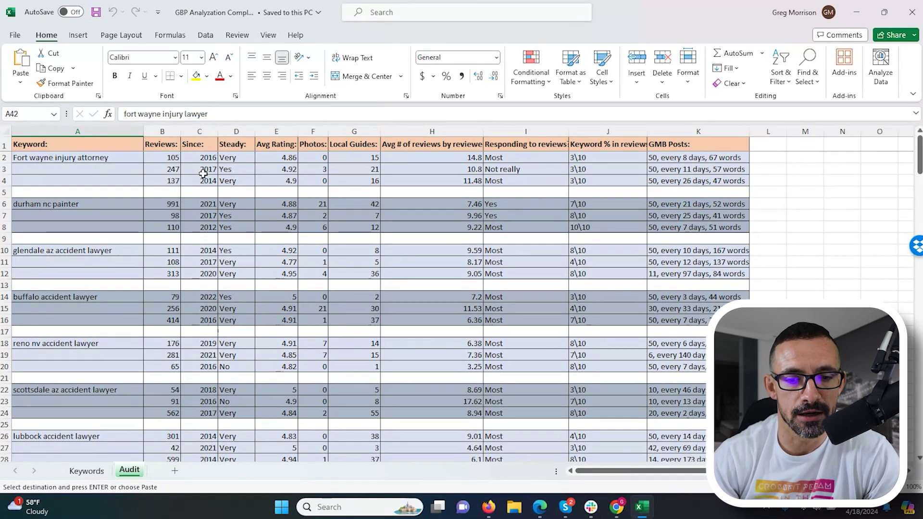
{"action": "mouse_move", "coordinate": [204, 151]}
{"action": "left_mouse_down"}
{"action": "mouse_move", "coordinate": [199, 176]}
{"action": "mouse_move", "coordinate": [202, 158]}
{"action": "left_mouse_up"}
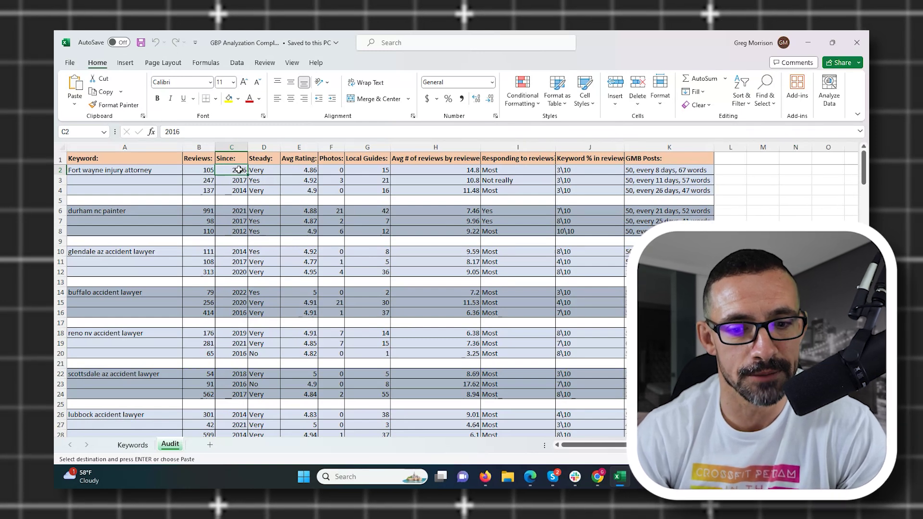
- Select the Since years in C2:C25, then scroll down to the orlando roofer group near row 79
{"action": "mouse_move", "coordinate": [238, 169]}
{"action": "left_mouse_down"}
{"action": "mouse_move", "coordinate": [238, 403]}
{"action": "mouse_move", "coordinate": [239, 174]}
{"action": "left_mouse_up"}
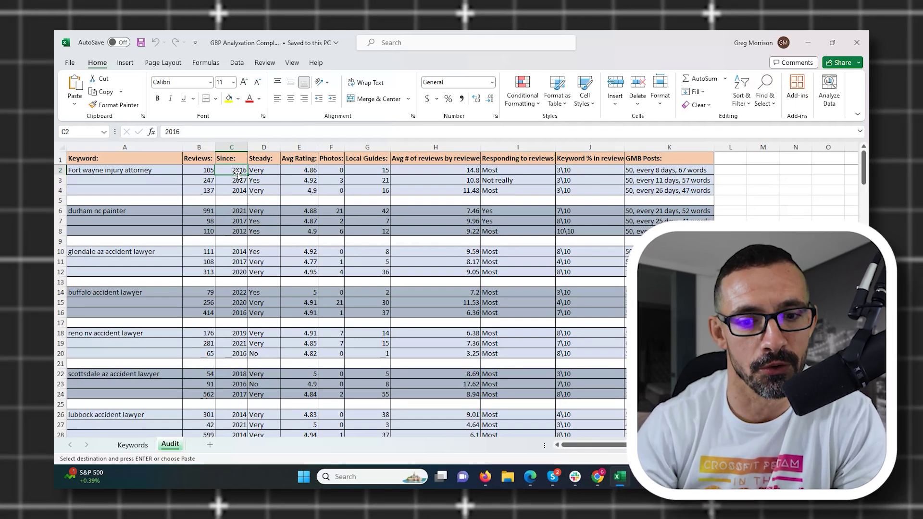
{"action": "left_click_drag", "start_coordinate": [864, 166], "coordinate": [864, 184]}
{"action": "left_click_drag", "start_coordinate": [919, 173], "coordinate": [919, 278]}
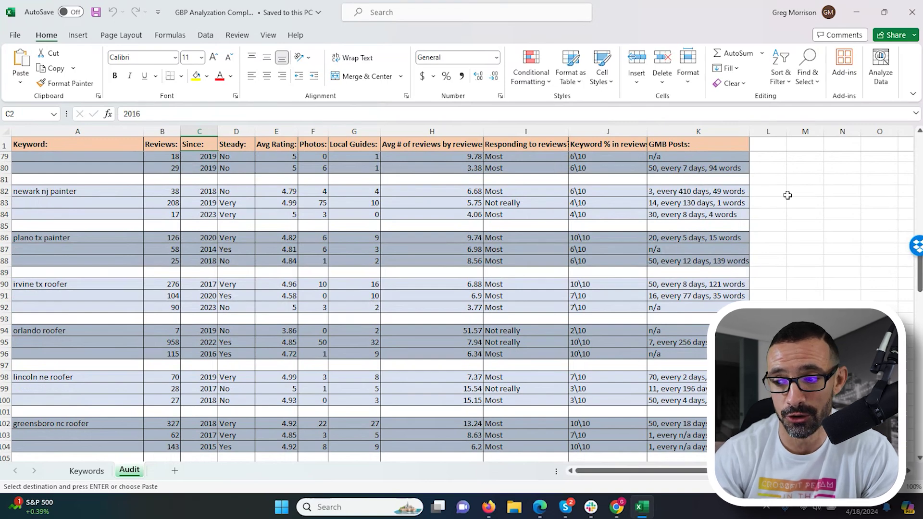
- Skim down to the wedding planner rows, then scroll back to the top of the Audit sheet
{"action": "left_click_drag", "start_coordinate": [919, 264], "coordinate": [919, 427]}
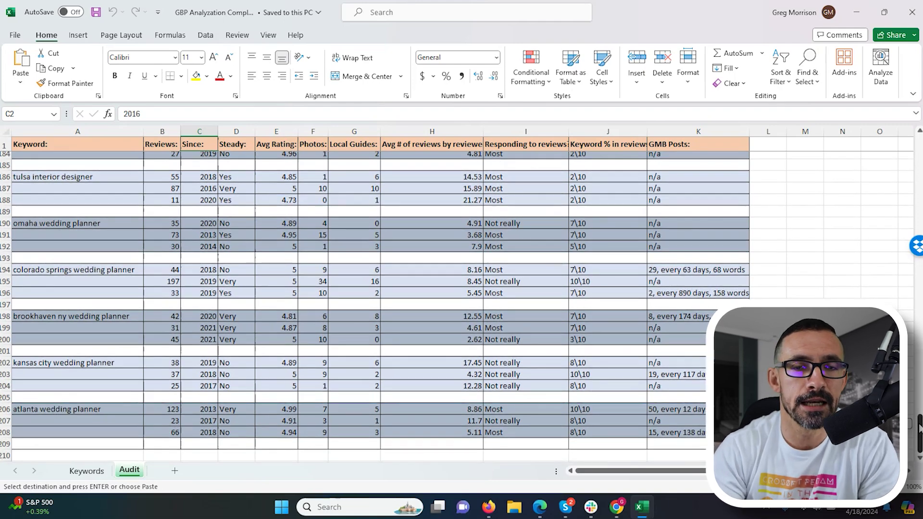
{"action": "left_click_drag", "start_coordinate": [919, 425], "coordinate": [919, 159]}
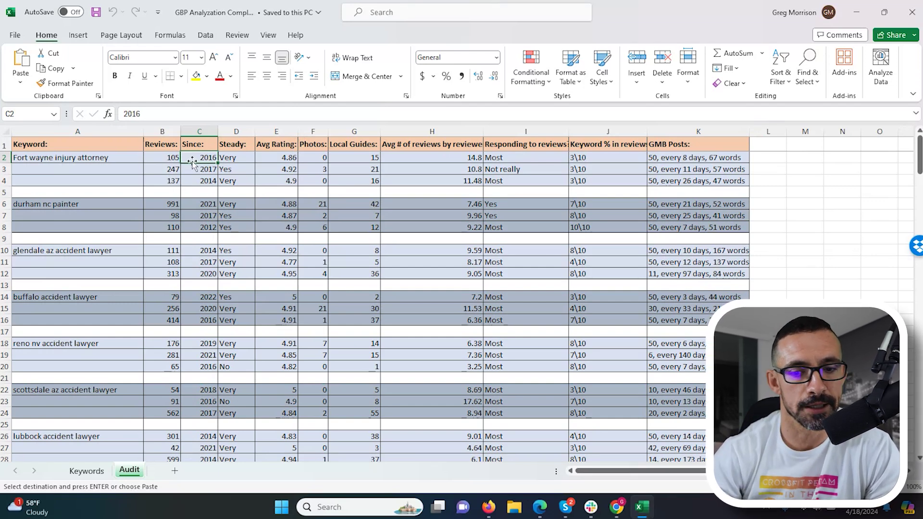
{"action": "left_click", "coordinate": [236, 147]}
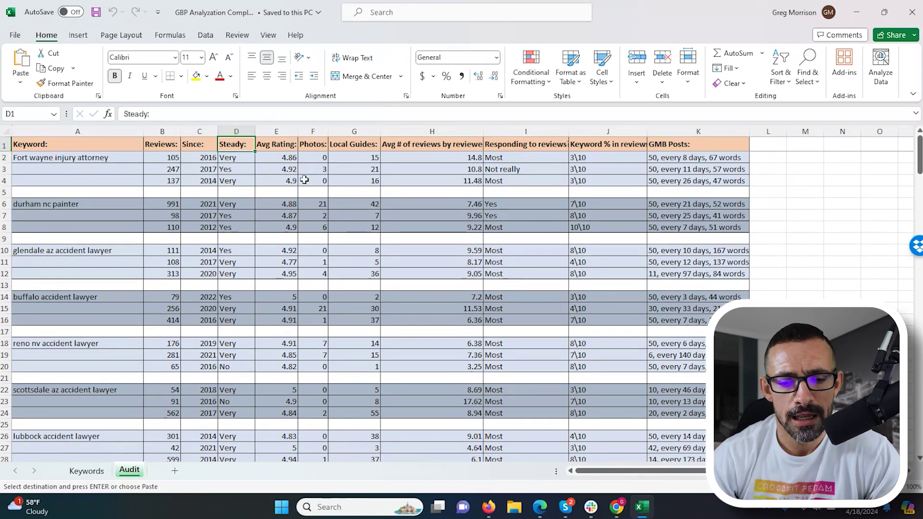
{"action": "mouse_move", "coordinate": [919, 154]}
{"action": "left_mouse_down"}
{"action": "mouse_move", "coordinate": [920, 346]}
{"action": "mouse_move", "coordinate": [919, 142]}
{"action": "left_mouse_up"}
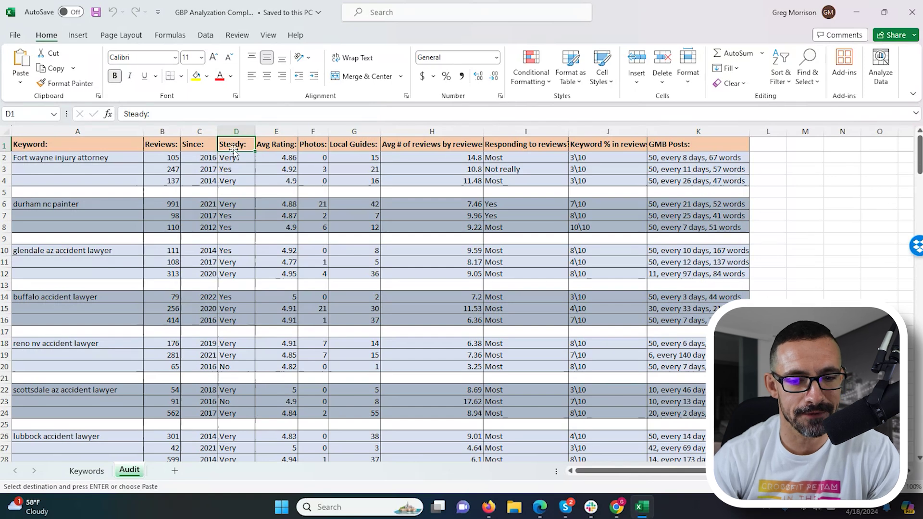
{"action": "left_click", "coordinate": [279, 146]}
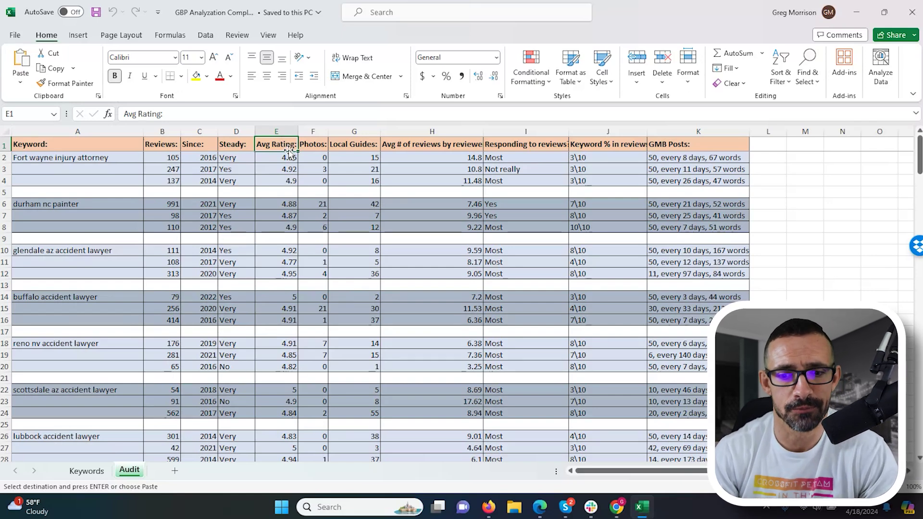
{"action": "left_click", "coordinate": [310, 142]}
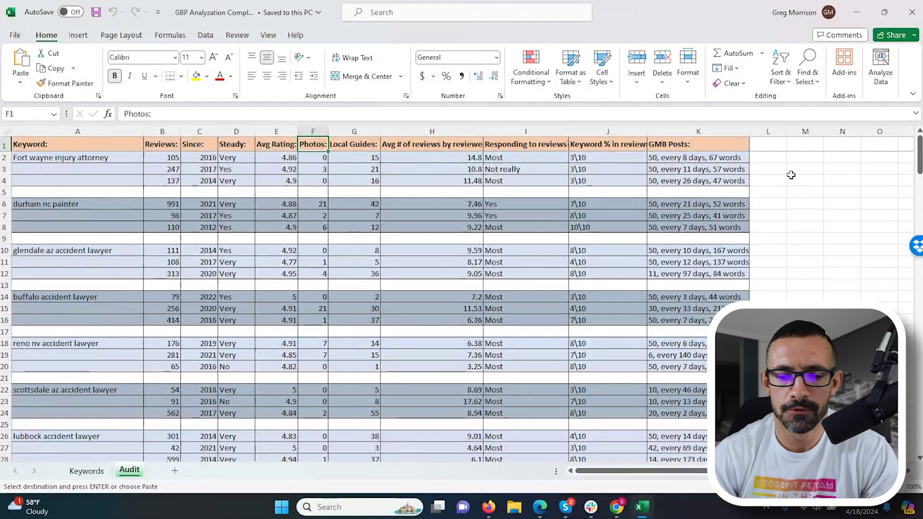
{"action": "mouse_move", "coordinate": [919, 165]}
{"action": "left_mouse_down"}
{"action": "mouse_move", "coordinate": [919, 423]}
{"action": "mouse_move", "coordinate": [920, 157]}
{"action": "left_mouse_up"}
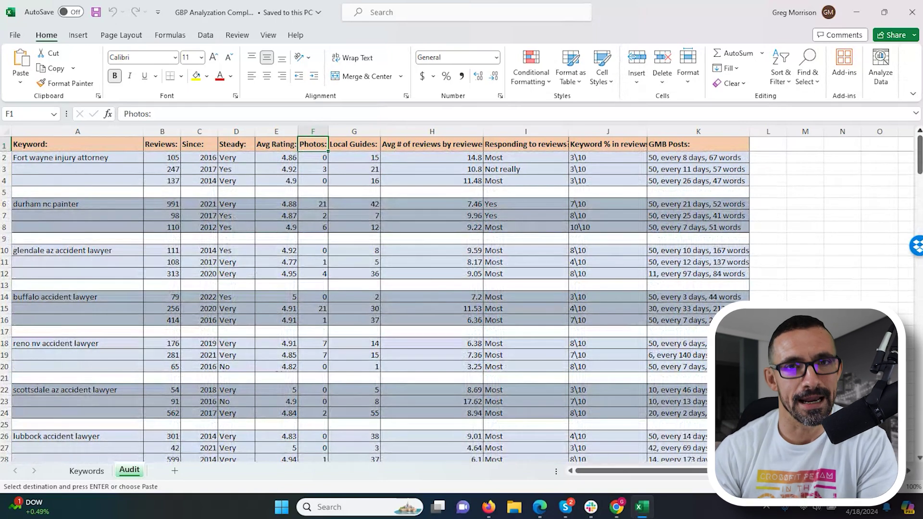
{"action": "left_click", "coordinate": [361, 144]}
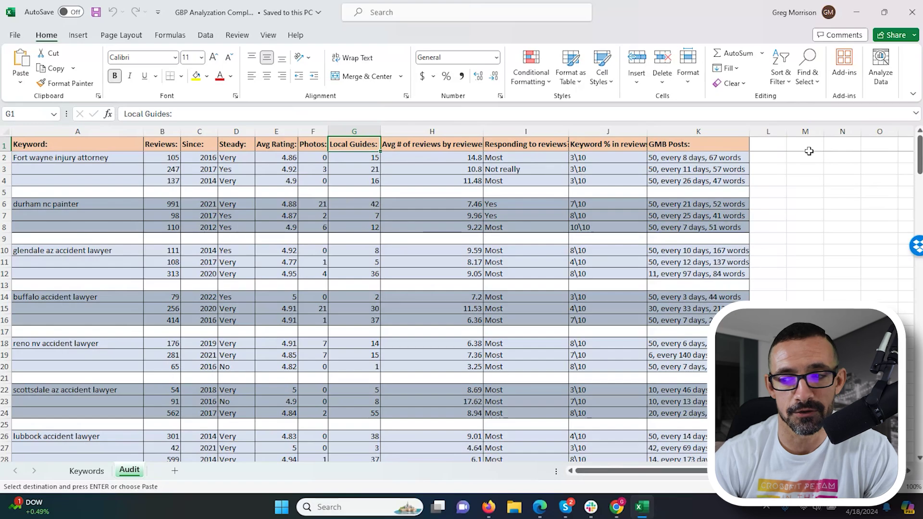
{"action": "left_click_drag", "start_coordinate": [919, 161], "coordinate": [903, 130]}
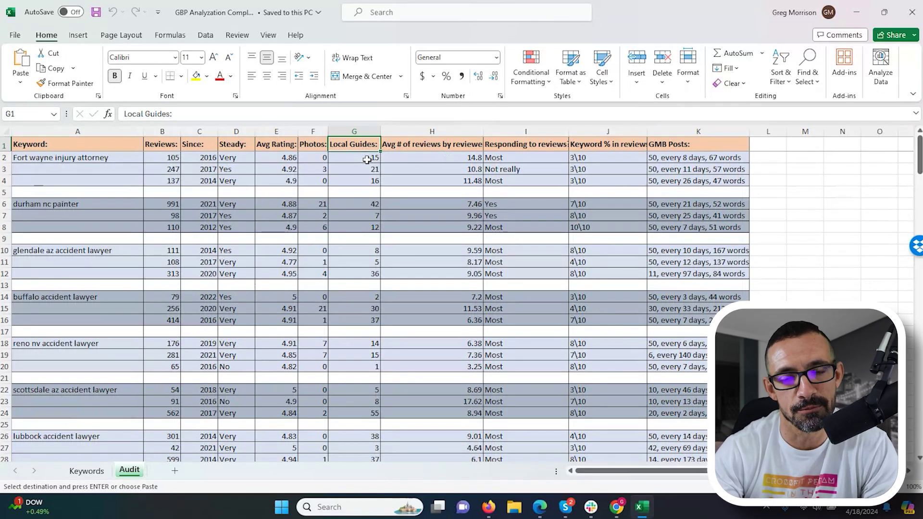
{"action": "left_click", "coordinate": [430, 148]}
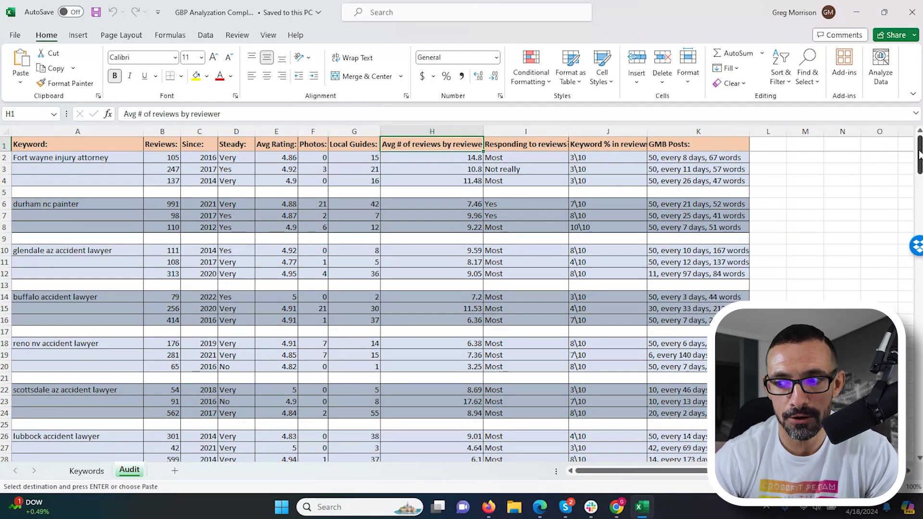
{"action": "left_click_drag", "start_coordinate": [919, 156], "coordinate": [919, 192]}
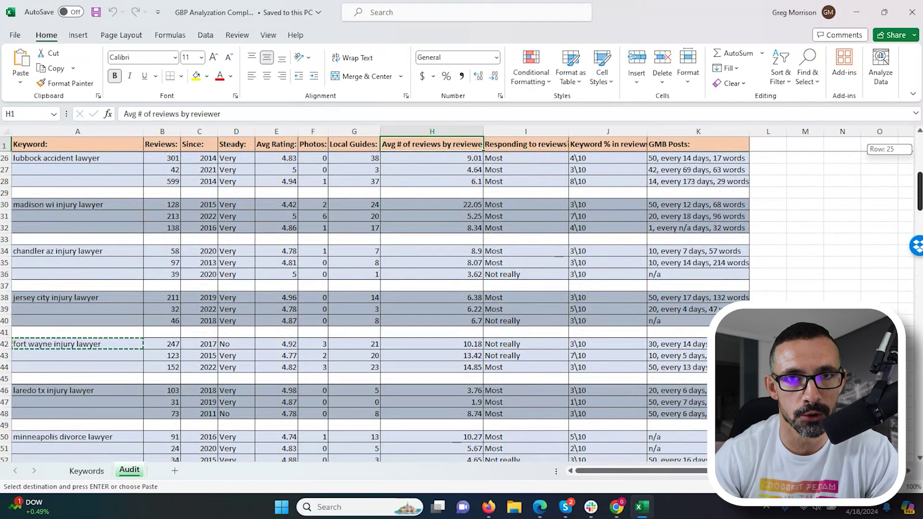
{"action": "left_click_drag", "start_coordinate": [919, 191], "coordinate": [919, 154]}
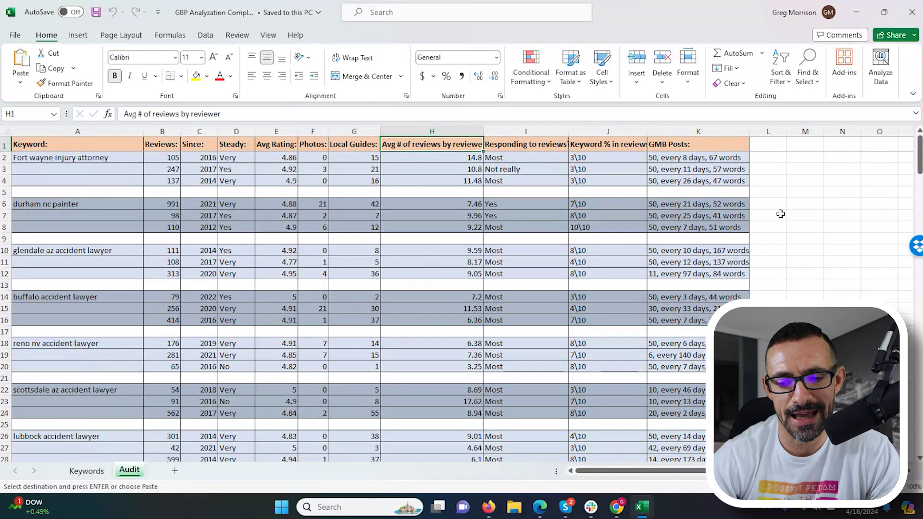
{"action": "mouse_move", "coordinate": [919, 156]}
{"action": "left_mouse_down"}
{"action": "mouse_move", "coordinate": [919, 409]}
{"action": "mouse_move", "coordinate": [919, 157]}
{"action": "left_mouse_up"}
{"action": "left_click", "coordinate": [519, 147]}
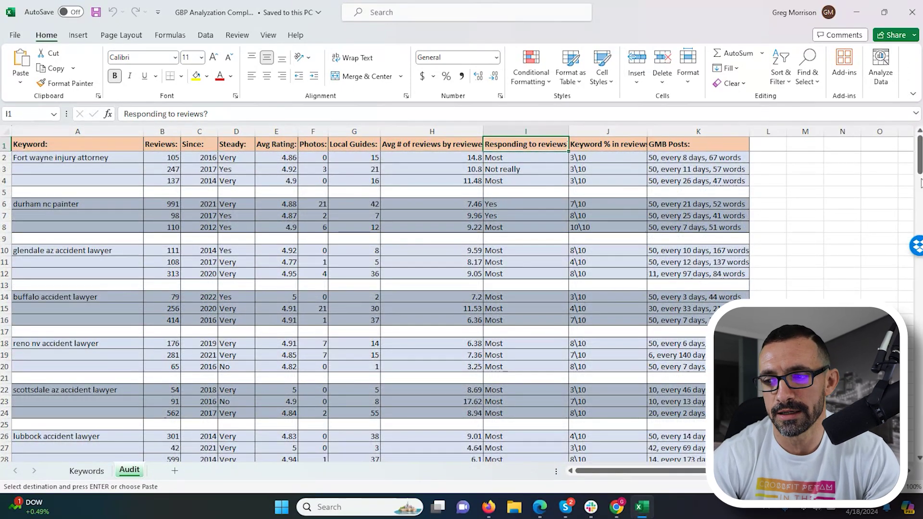
{"action": "mouse_move", "coordinate": [919, 163]}
{"action": "left_mouse_down"}
{"action": "mouse_move", "coordinate": [919, 365]}
{"action": "mouse_move", "coordinate": [917, 153]}
{"action": "left_mouse_up"}
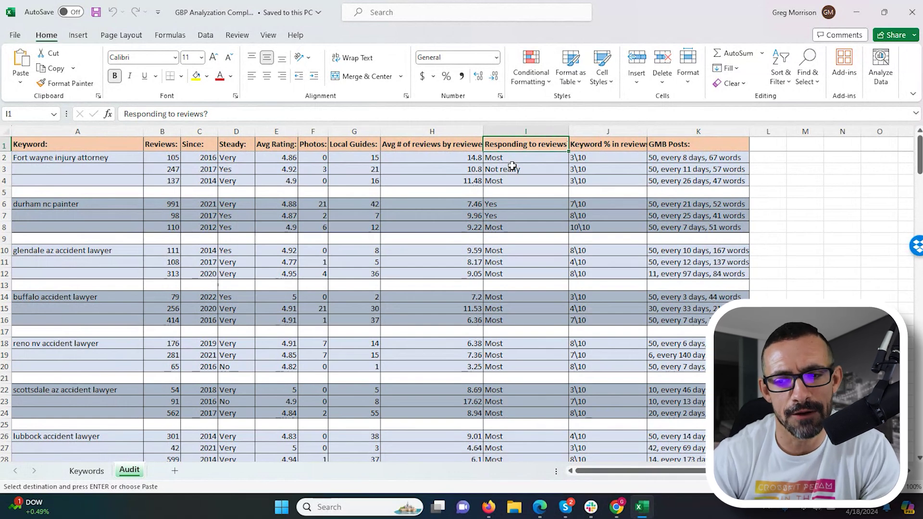
{"action": "key", "text": "Right"}
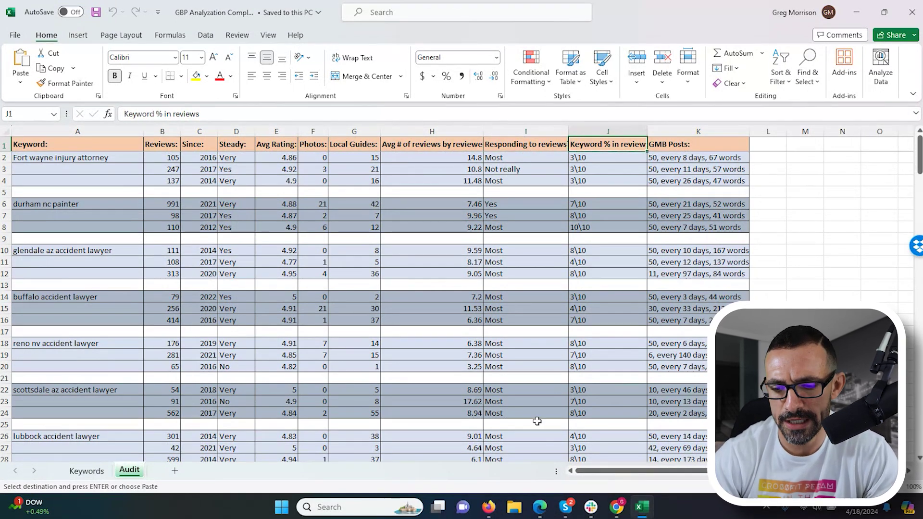
{"action": "mouse_move", "coordinate": [613, 505]}
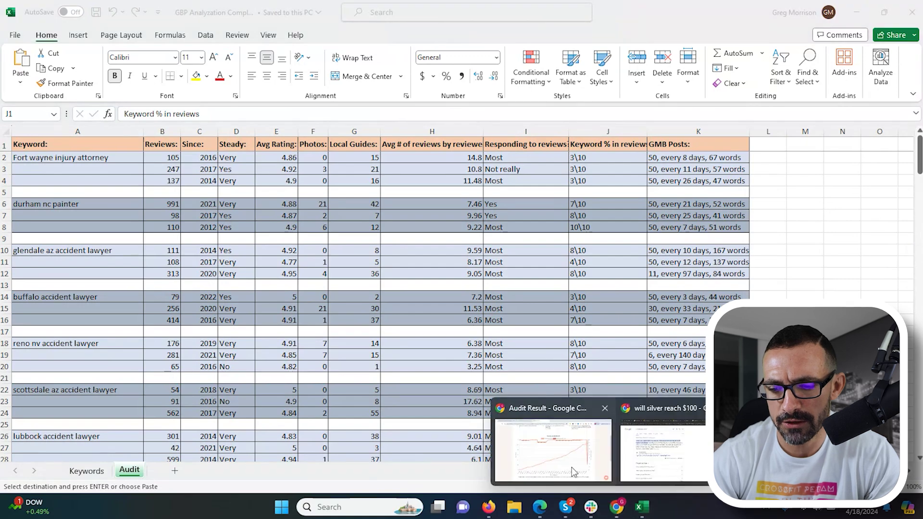
{"action": "left_click", "coordinate": [552, 447]}
{"action": "scroll", "coordinate": [648, 303], "scroll_direction": "down", "scroll_amount": 6}
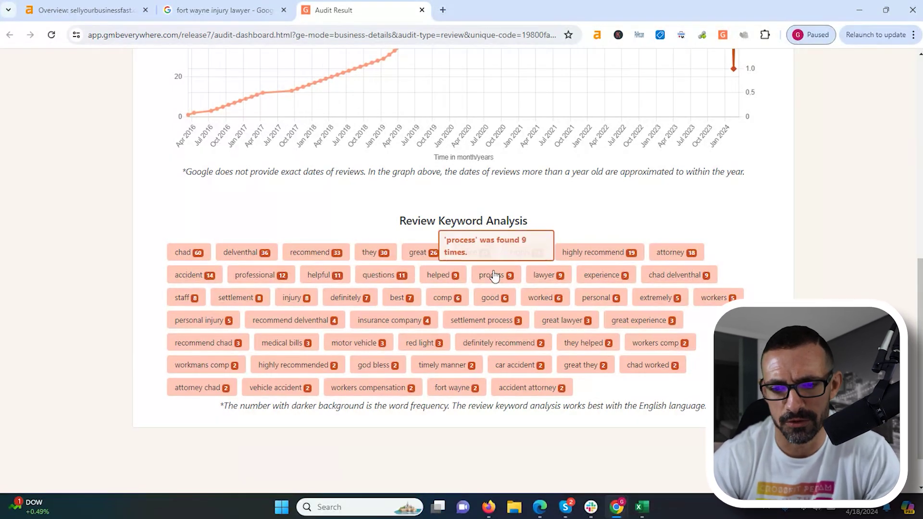
{"action": "left_click", "coordinate": [641, 506]}
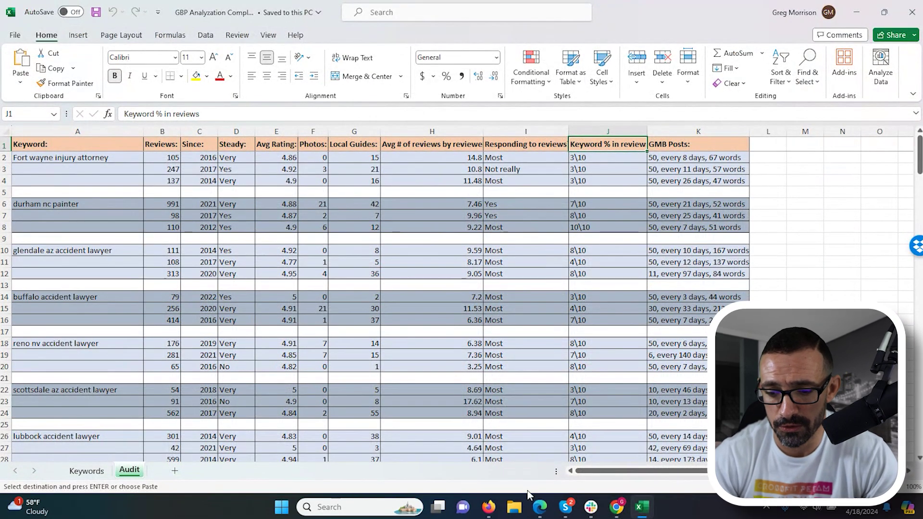
{"action": "left_click", "coordinate": [619, 511]}
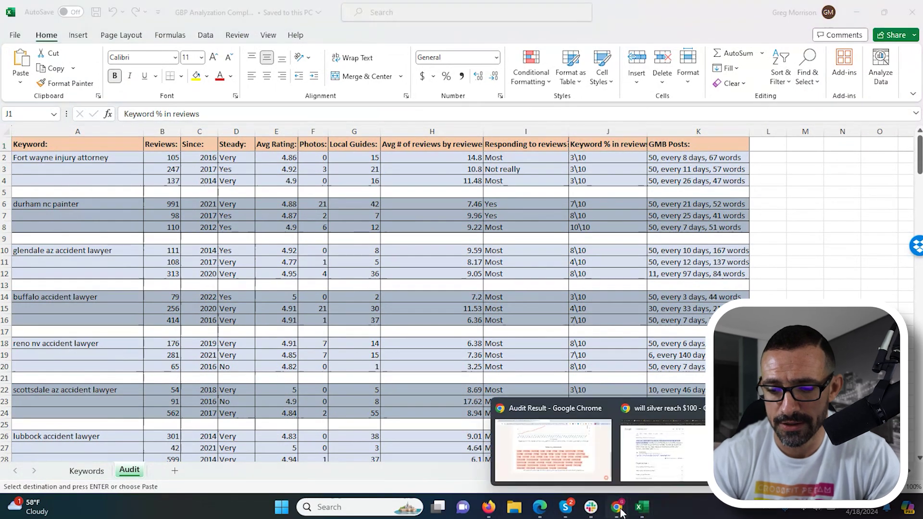
{"action": "left_click", "coordinate": [552, 450]}
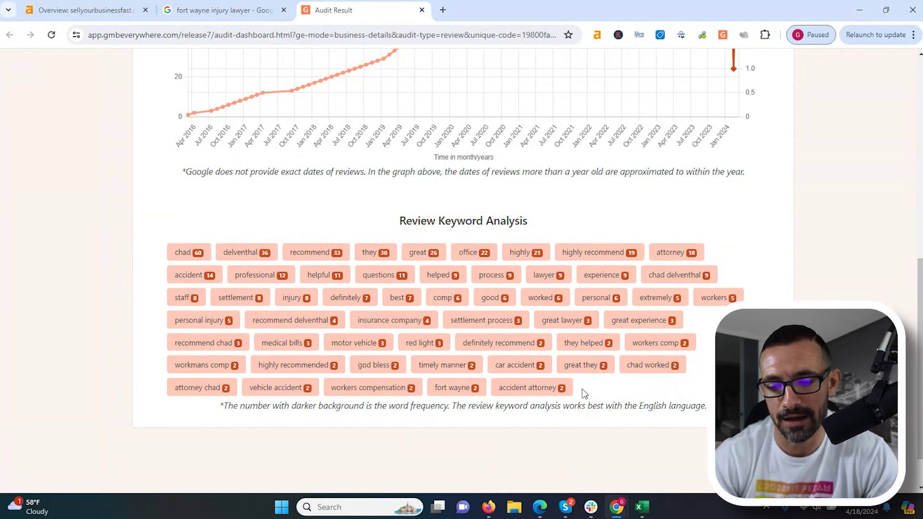
{"action": "left_click", "coordinate": [642, 505]}
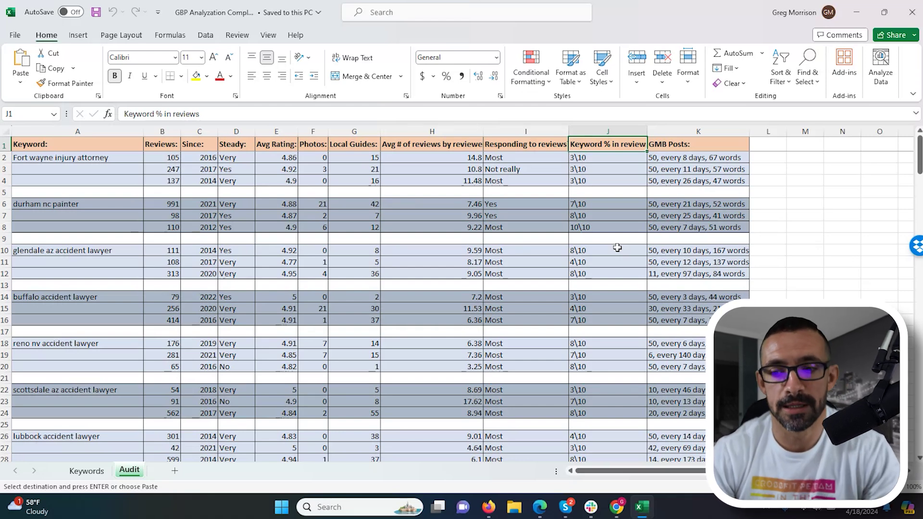
- Paste the copied values over the Keyword % in reviews cells J2:J4 and J6:J8
{"action": "left_click_drag", "start_coordinate": [600, 161], "coordinate": [599, 187]}
{"action": "key", "text": "ctrl+v"}
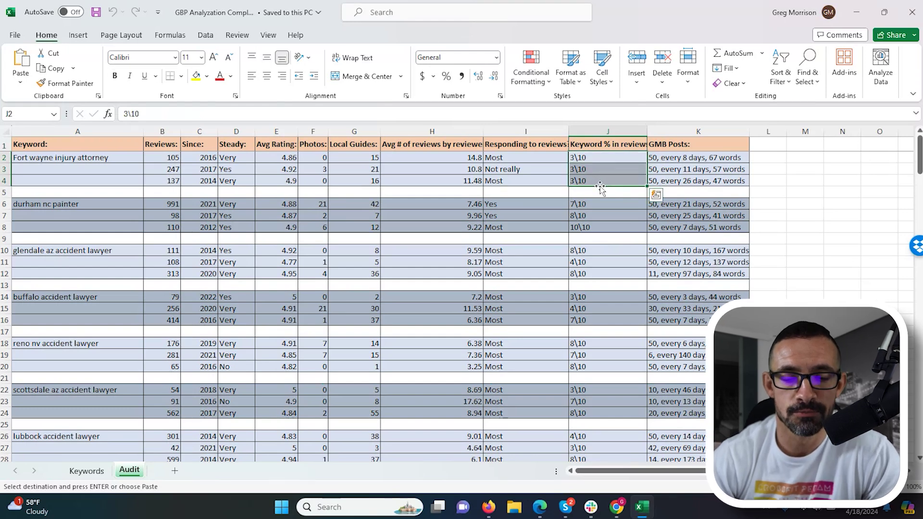
{"action": "left_click", "coordinate": [606, 183]}
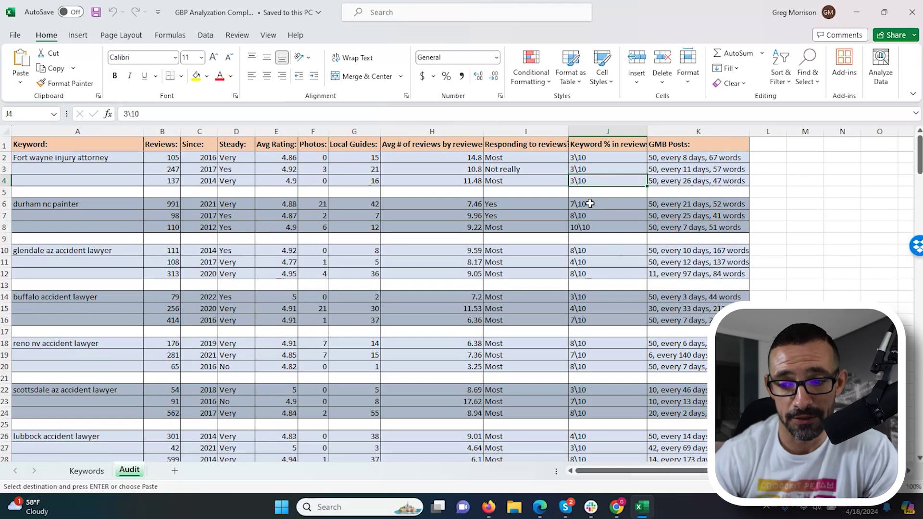
{"action": "left_click_drag", "start_coordinate": [590, 203], "coordinate": [590, 227]}
{"action": "key", "text": "ctrl+v"}
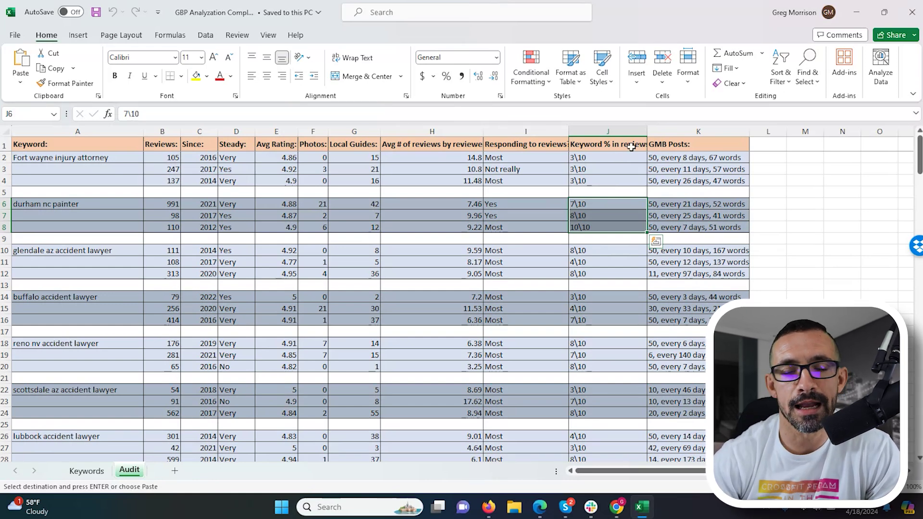
{"action": "left_click", "coordinate": [691, 144]}
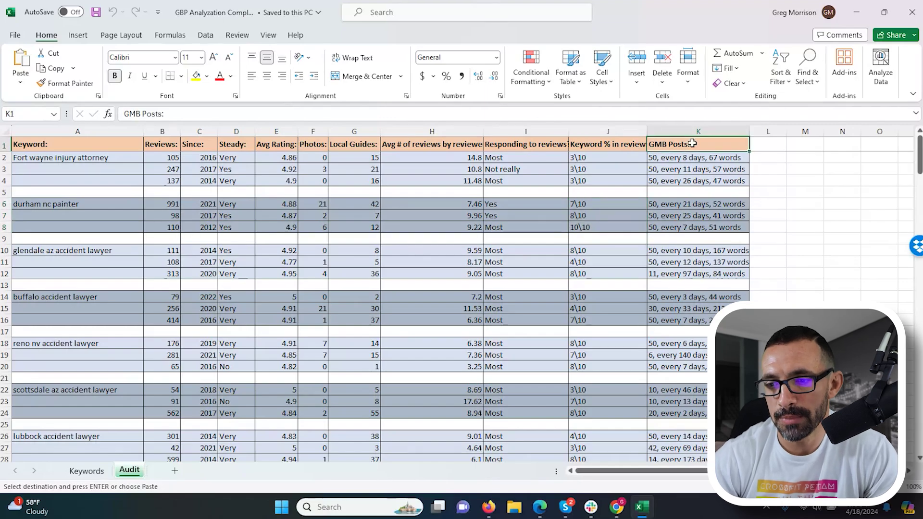
{"action": "mouse_move", "coordinate": [919, 156]}
{"action": "left_mouse_down"}
{"action": "mouse_move", "coordinate": [918, 394]}
{"action": "mouse_move", "coordinate": [919, 154]}
{"action": "left_mouse_up"}
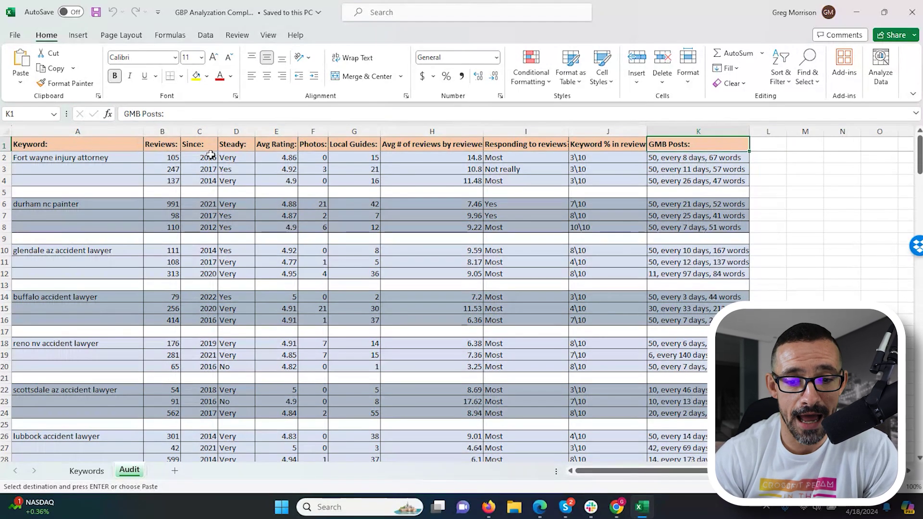
{"action": "left_click_drag", "start_coordinate": [210, 155], "coordinate": [207, 218]}
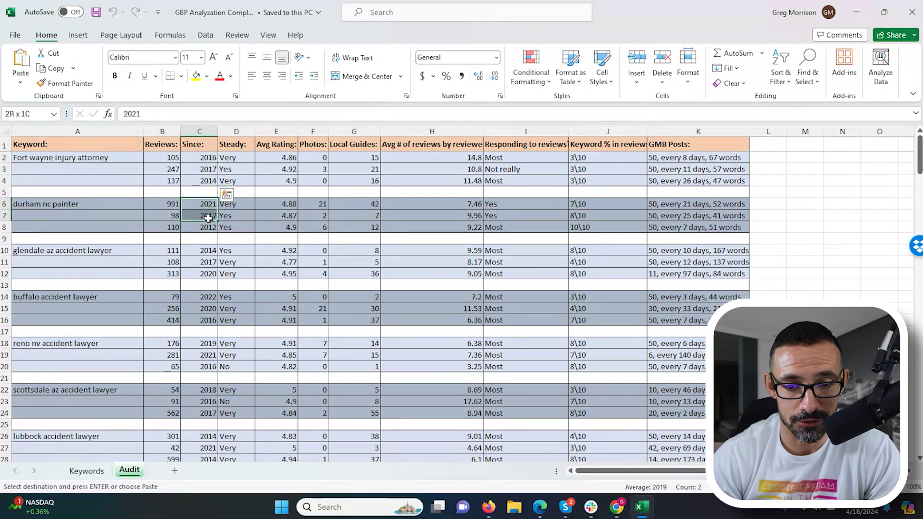
- Select the glendale az accident lawyer group's Since years for pasting
{"action": "left_click_drag", "start_coordinate": [206, 254], "coordinate": [212, 321]}
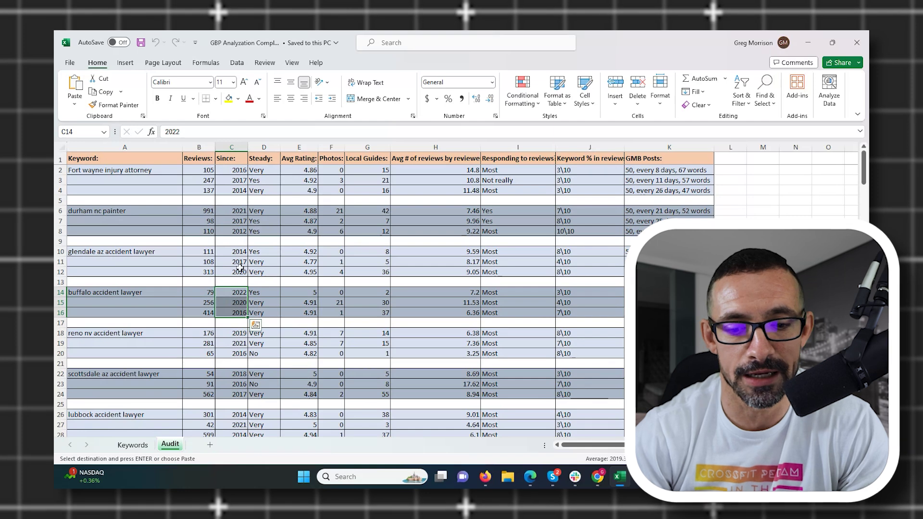
{"action": "left_click", "coordinate": [236, 292]}
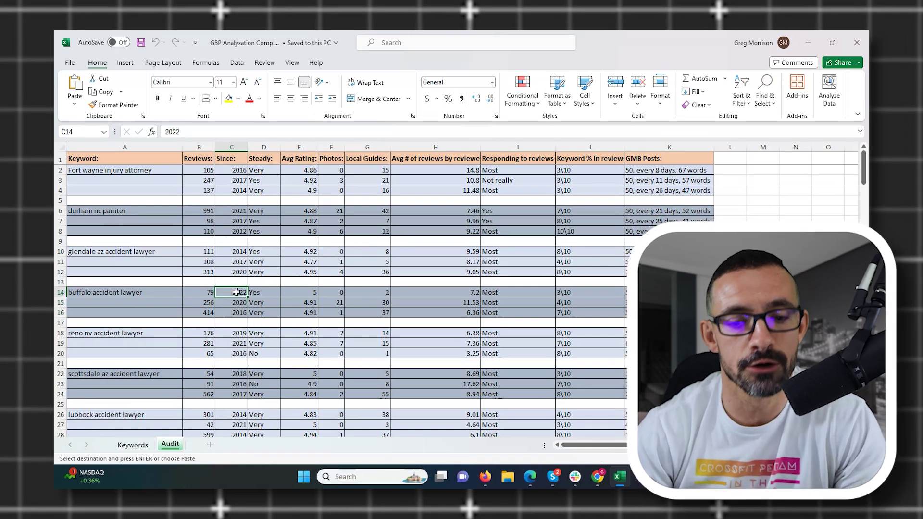